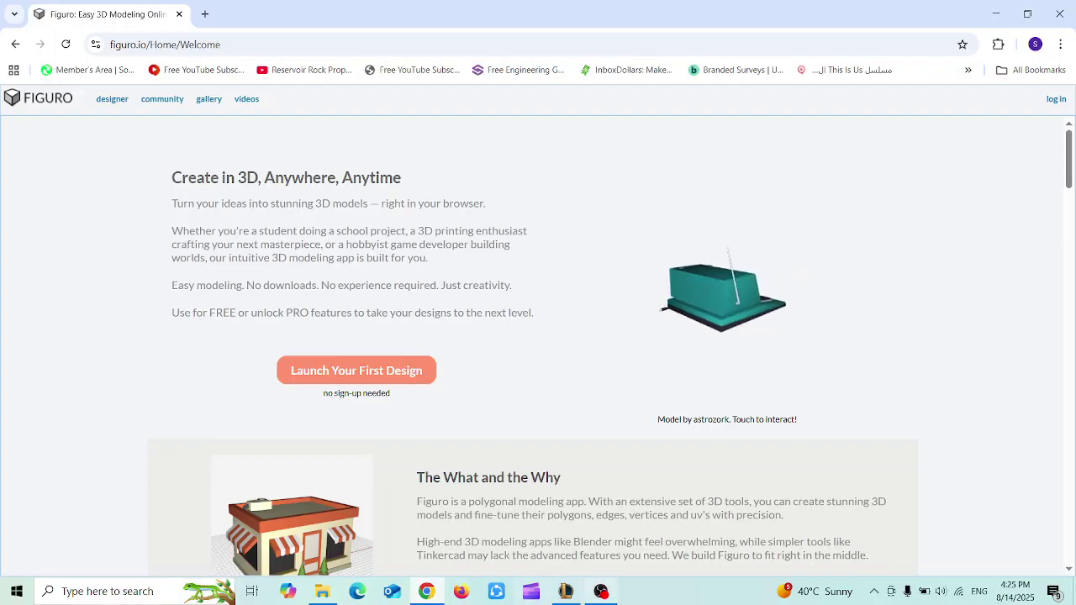
- Launch the 3D designer, draw a yellow box (cube54) on the grid, and select it
{"action": "left_click", "coordinate": [353, 370]}
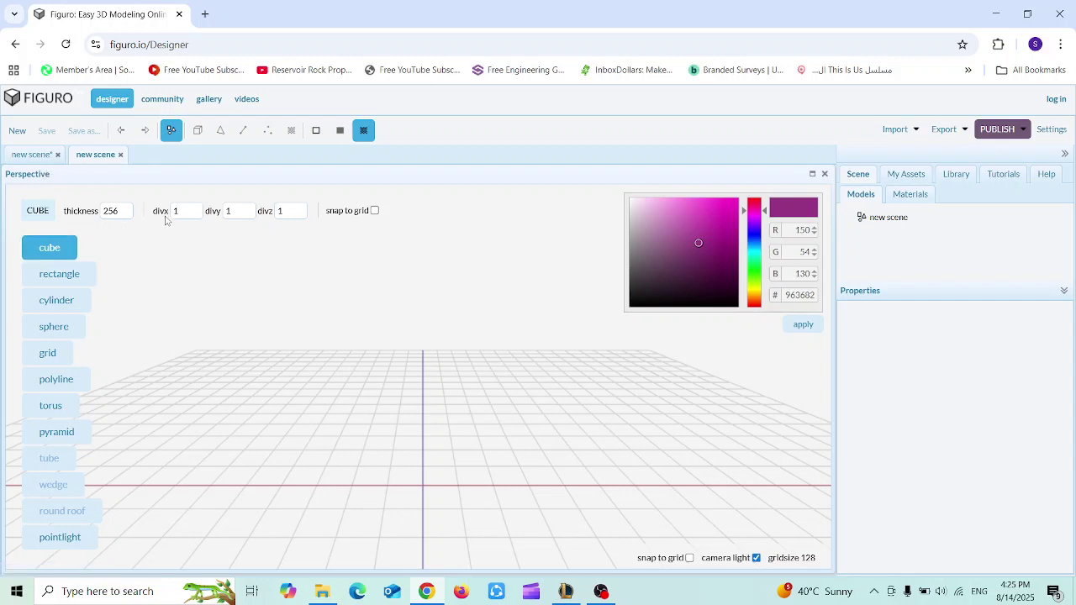
{"action": "left_click", "coordinate": [40, 252]}
{"action": "left_click", "coordinate": [53, 300]}
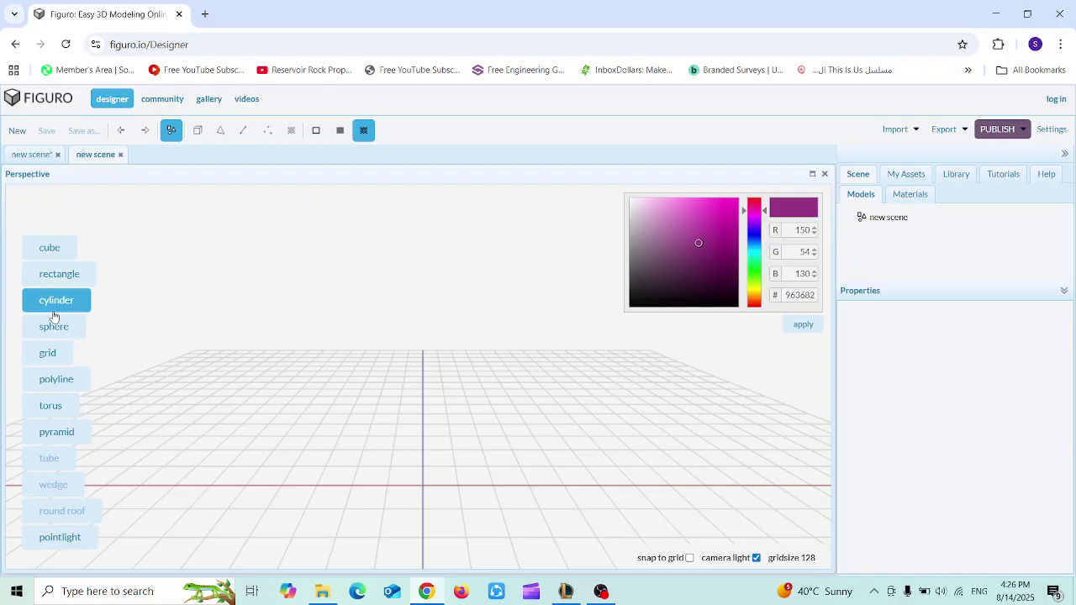
{"action": "left_click", "coordinate": [44, 249]}
{"action": "left_click_drag", "start_coordinate": [241, 378], "coordinate": [325, 421]}
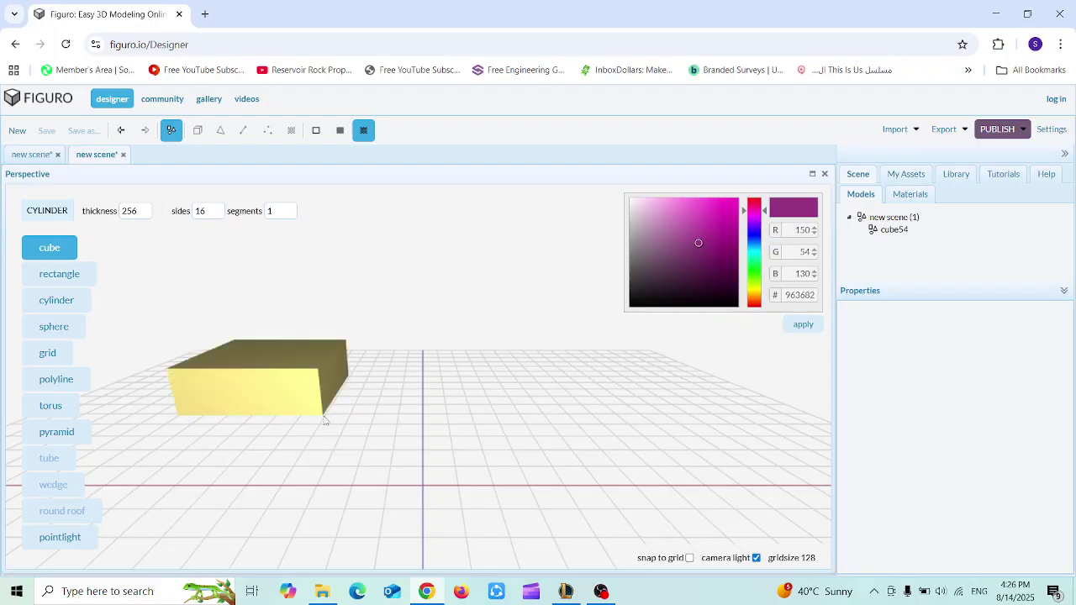
{"action": "left_click", "coordinate": [260, 391]}
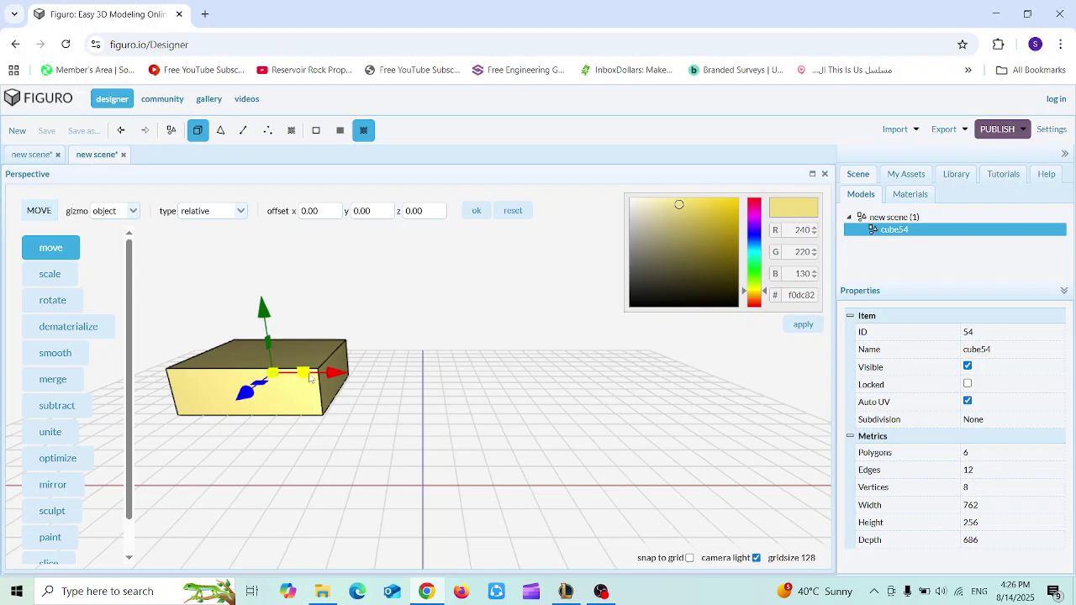
- Drag the box right, toward the viewer and up with the move gizmo
{"action": "left_click_drag", "start_coordinate": [310, 378], "coordinate": [547, 430]}
{"action": "mouse_move", "coordinate": [401, 430]}
{"action": "left_mouse_down"}
{"action": "mouse_move", "coordinate": [401, 468]}
{"action": "mouse_move", "coordinate": [406, 446]}
{"action": "left_mouse_up"}
{"action": "mouse_move", "coordinate": [402, 360]}
{"action": "left_mouse_down"}
{"action": "mouse_move", "coordinate": [397, 312]}
{"action": "mouse_move", "coordinate": [397, 359]}
{"action": "left_mouse_up"}
- Apply a move offset of 100 on x and -10 on y to the box
{"action": "left_click", "coordinate": [316, 211]}
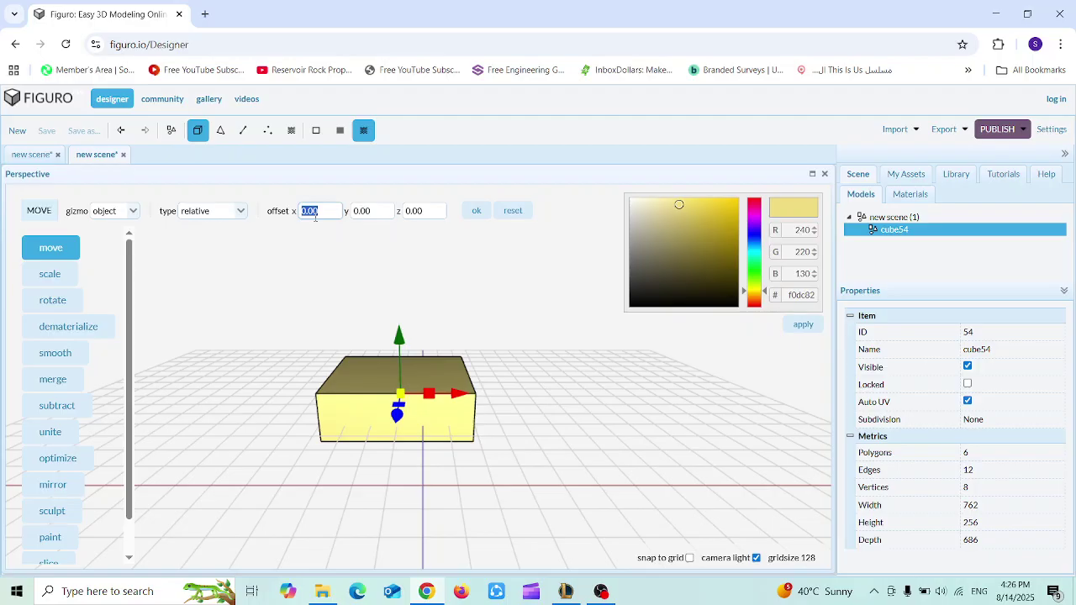
{"action": "type", "text": "100.00"}
{"action": "left_click", "coordinate": [366, 210]}
{"action": "type", "text": "-10"}
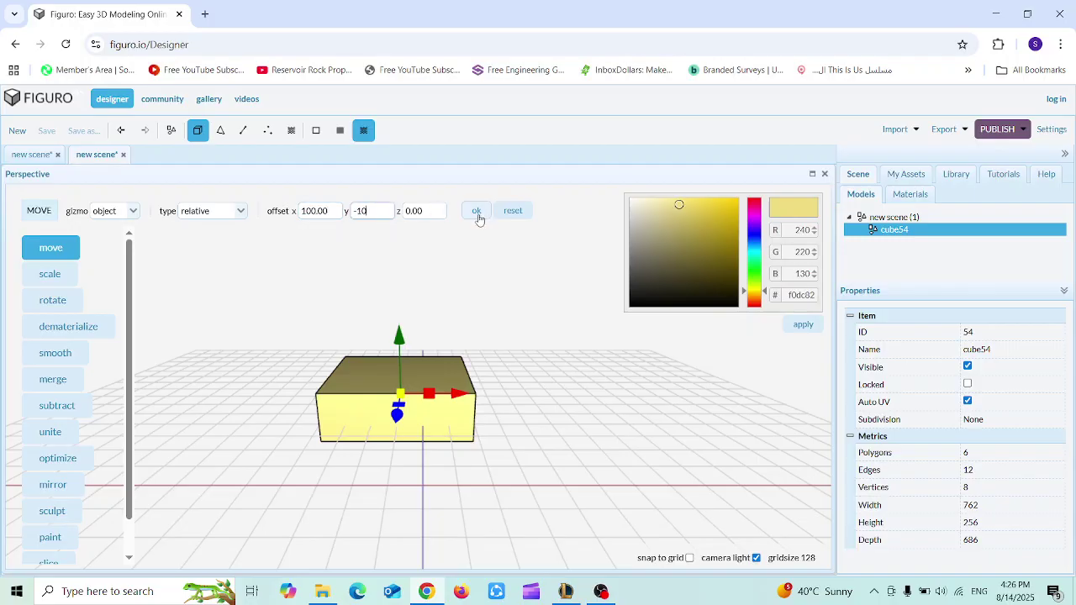
{"action": "left_click", "coordinate": [477, 215]}
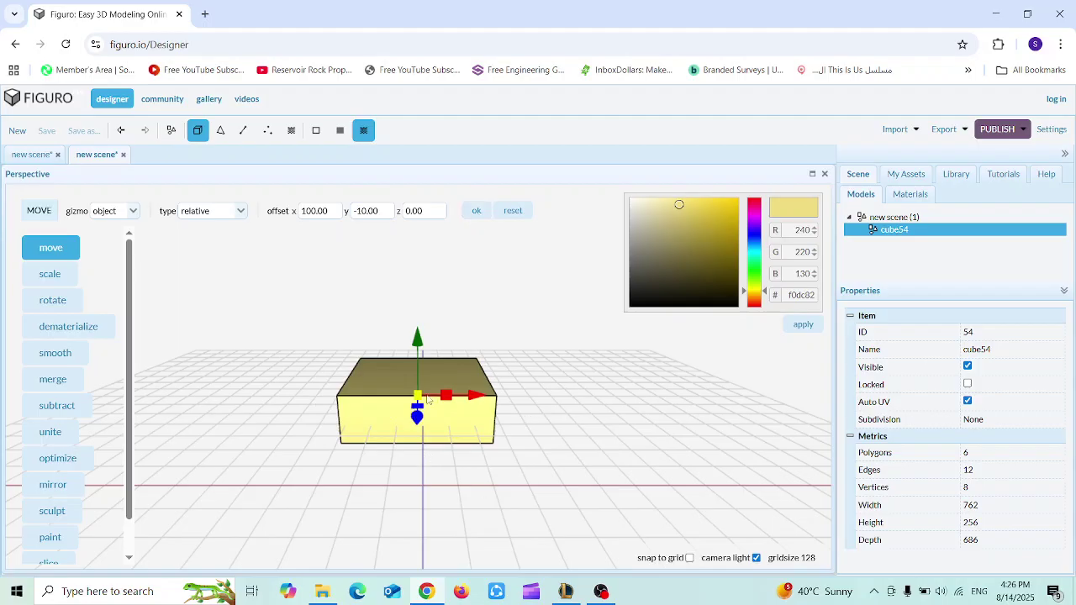
{"action": "left_click", "coordinate": [46, 270]}
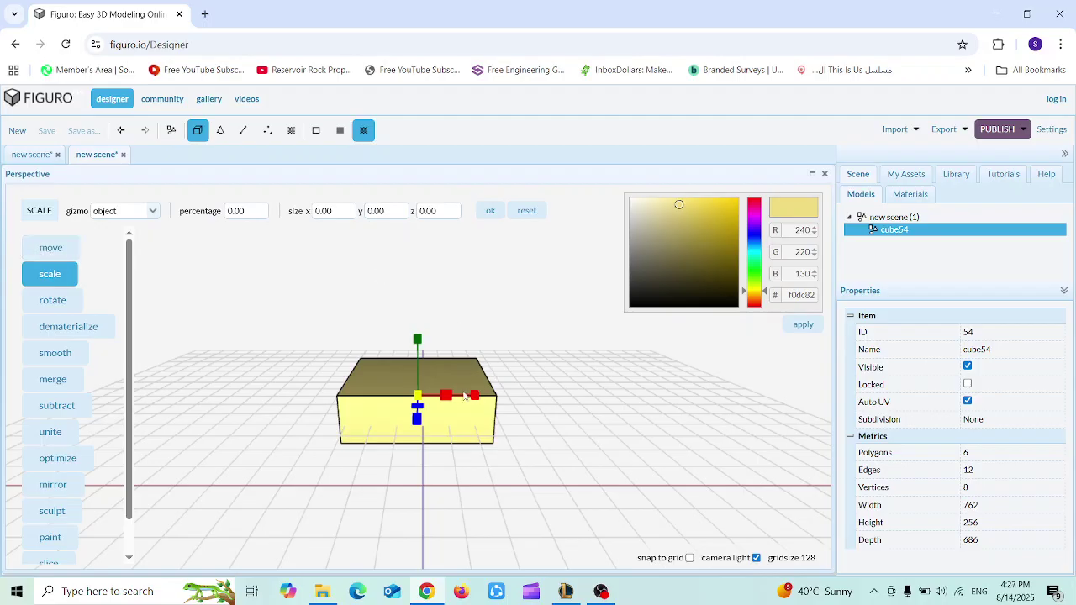
- Drag the scale handles, then set the box size to 10 on x, y and z
{"action": "left_click_drag", "start_coordinate": [475, 395], "coordinate": [494, 417]}
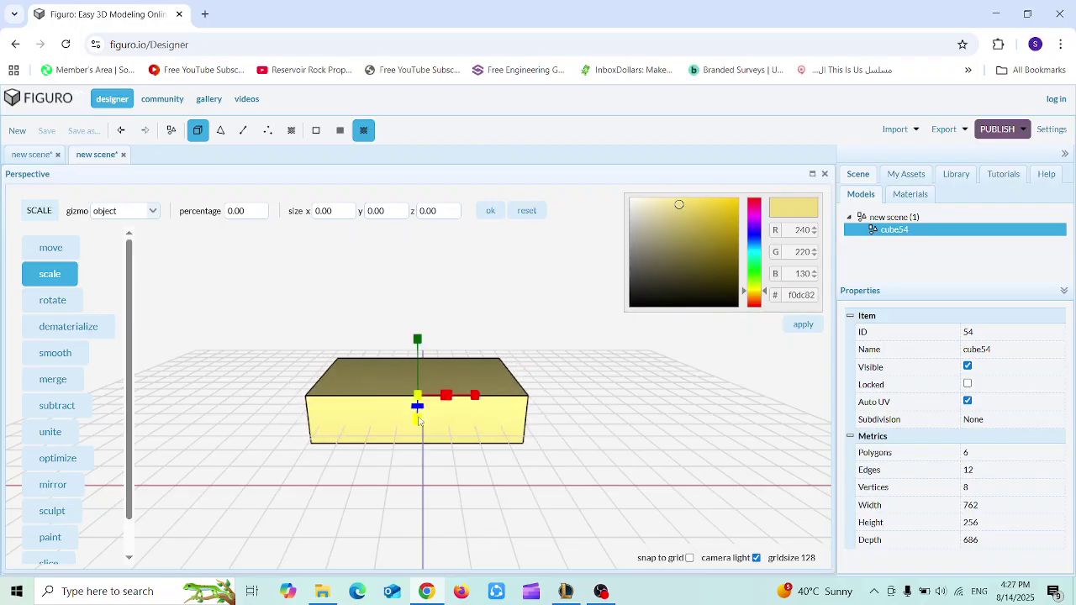
{"action": "left_click_drag", "start_coordinate": [418, 419], "coordinate": [434, 440]}
{"action": "left_click", "coordinate": [339, 210]}
{"action": "type", "text": "10"}
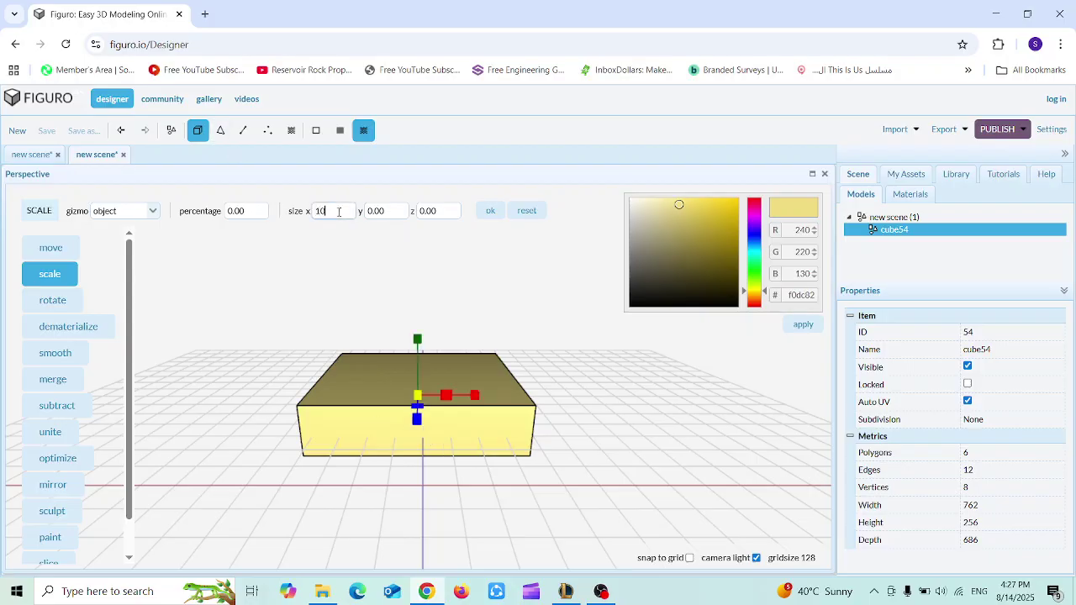
{"action": "left_click", "coordinate": [384, 211]}
{"action": "type", "text": "10"}
{"action": "left_click", "coordinate": [447, 211]}
{"action": "type", "text": "10"}
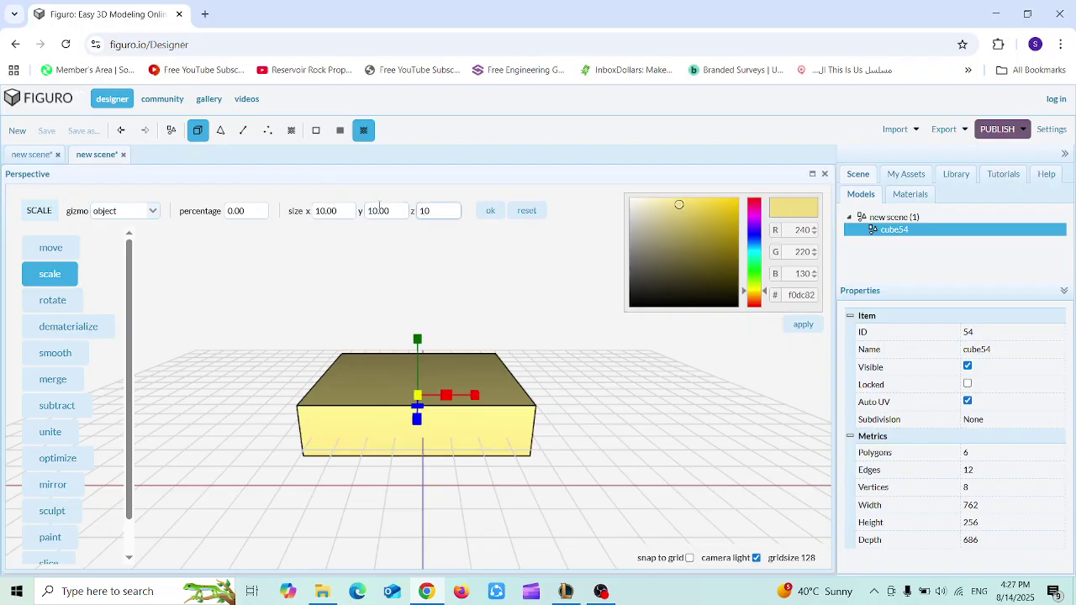
{"action": "left_click", "coordinate": [487, 210]}
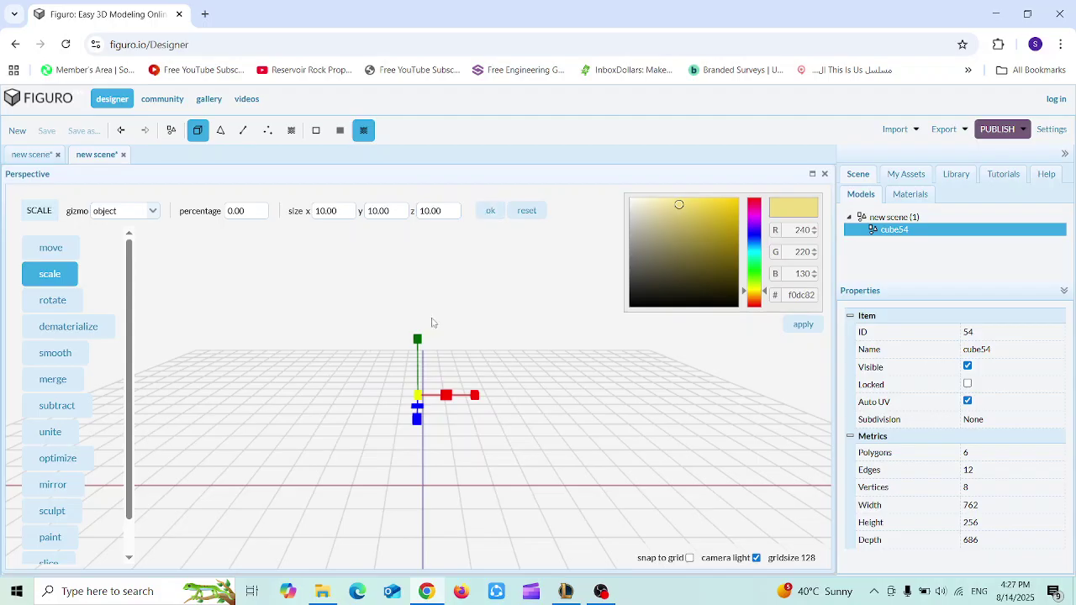
- Set the box size to 1000 on x, y and z, making cube55 fill the grid
{"action": "left_click", "coordinate": [491, 400]}
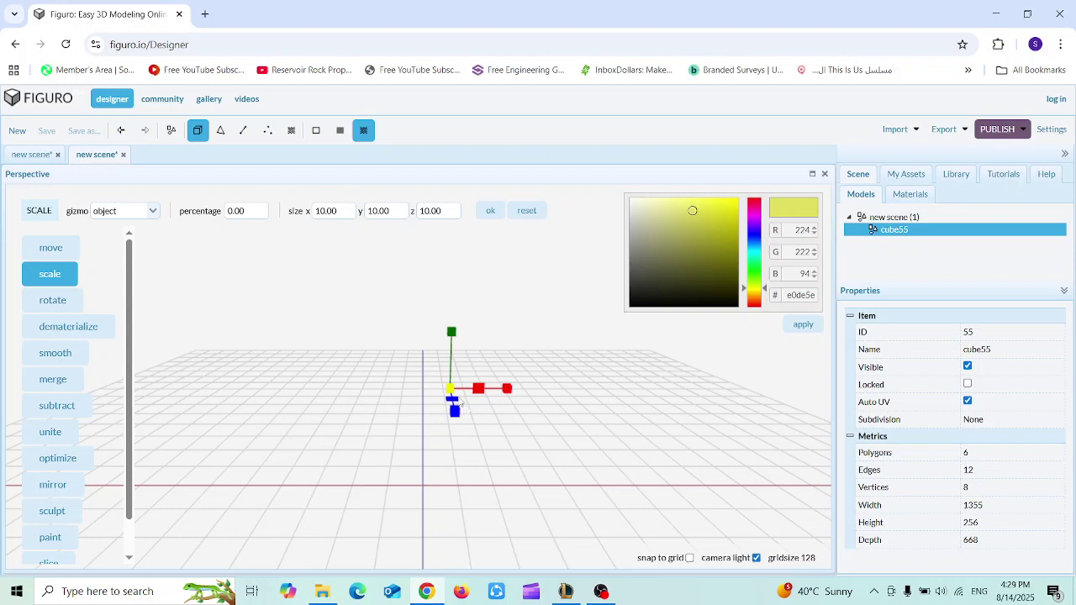
{"action": "double_click", "coordinate": [320, 211]}
{"action": "type", "text": "1000"}
{"action": "double_click", "coordinate": [395, 214]}
{"action": "type", "text": "1000"}
{"action": "double_click", "coordinate": [426, 211]}
{"action": "type", "text": "1000"}
{"action": "left_click", "coordinate": [490, 211]}
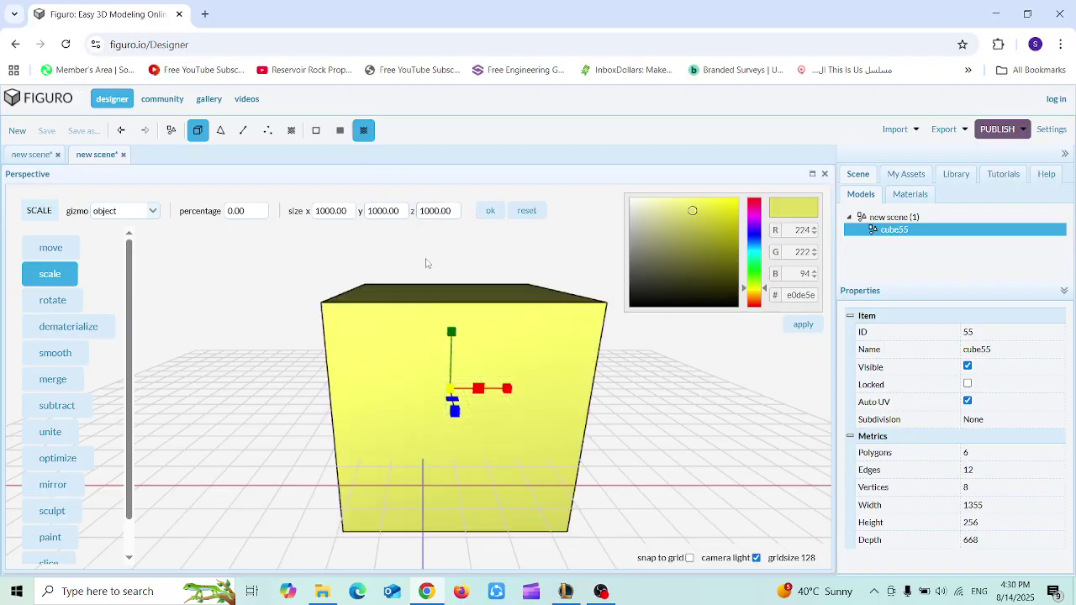
- Rotate the cube 45° about the y axis, then tilt it further with the rotate gizmo
{"action": "left_click", "coordinate": [53, 303]}
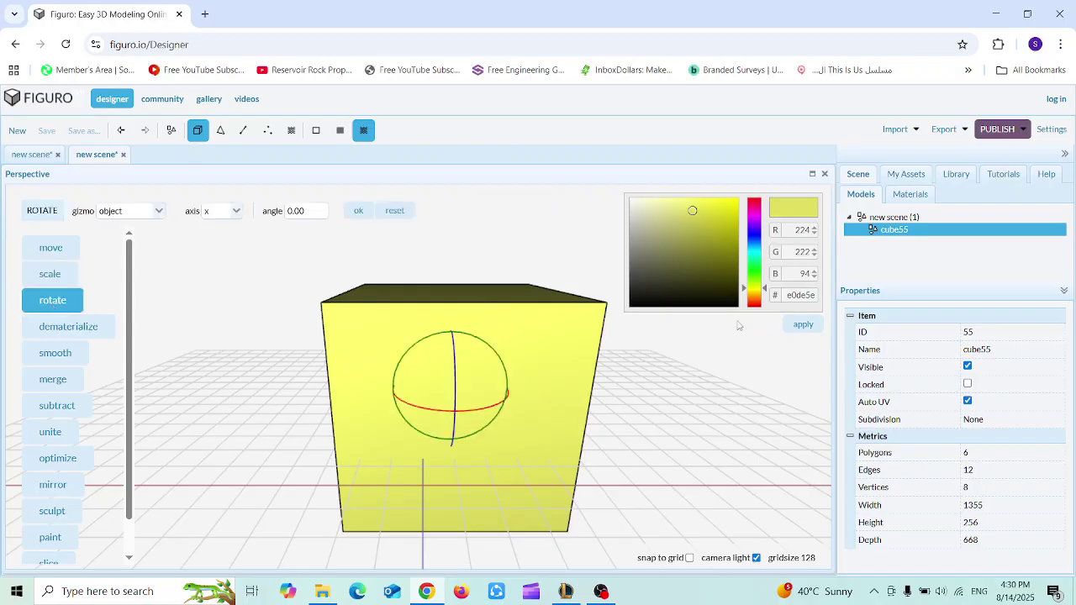
{"action": "left_click", "coordinate": [236, 212]}
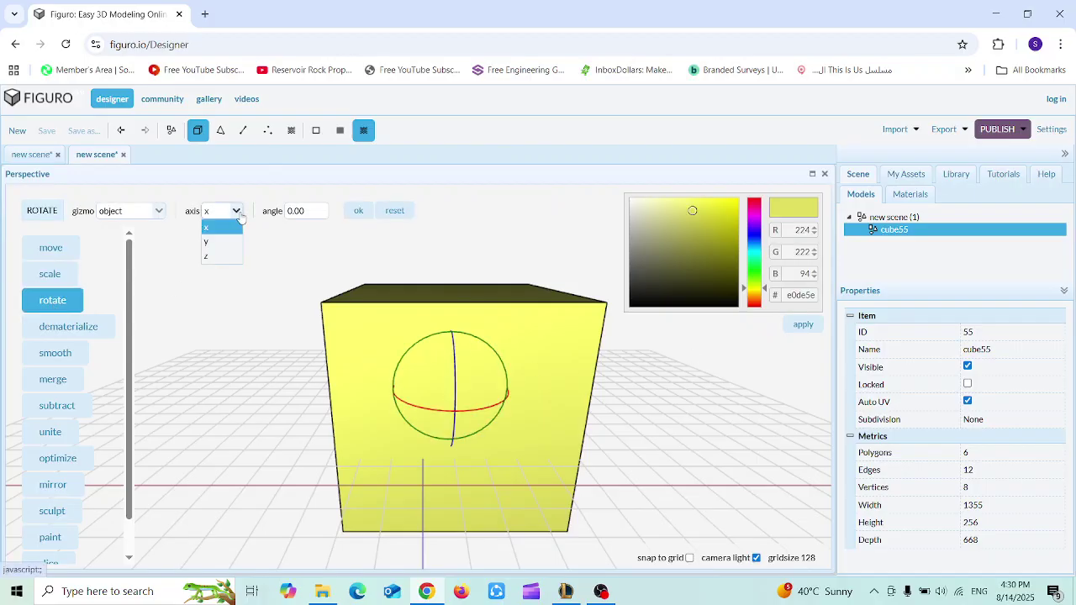
{"action": "left_click", "coordinate": [221, 243]}
{"action": "left_click", "coordinate": [301, 211]}
{"action": "double_click", "coordinate": [301, 211]}
{"action": "type", "text": "45"}
{"action": "left_click", "coordinate": [357, 210]}
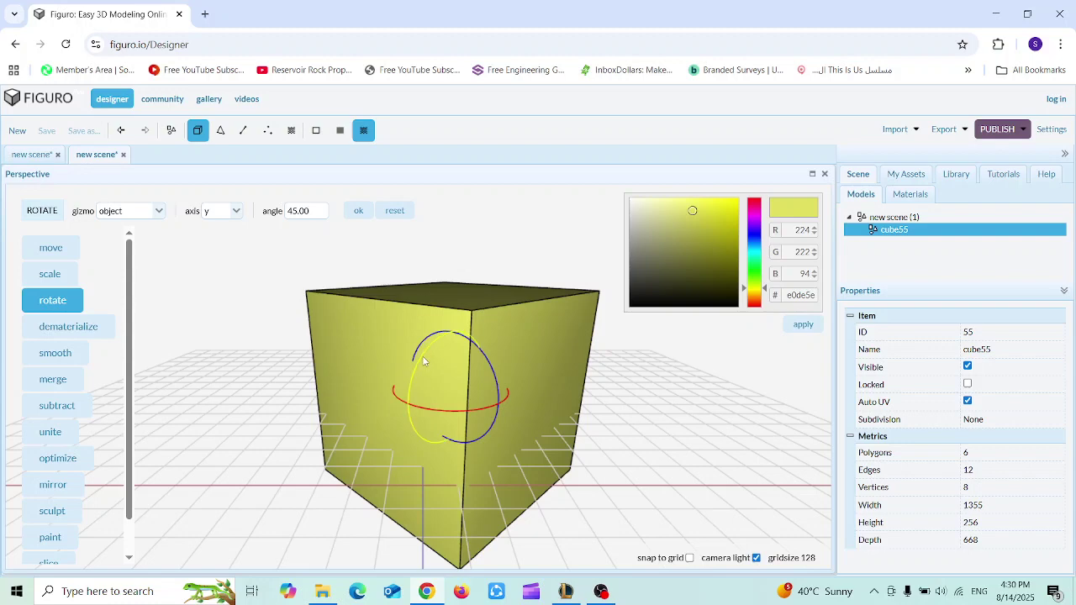
{"action": "mouse_move", "coordinate": [423, 362]}
{"action": "left_mouse_down"}
{"action": "mouse_move", "coordinate": [485, 416]}
{"action": "mouse_move", "coordinate": [512, 403]}
{"action": "mouse_move", "coordinate": [529, 415]}
{"action": "left_mouse_up"}
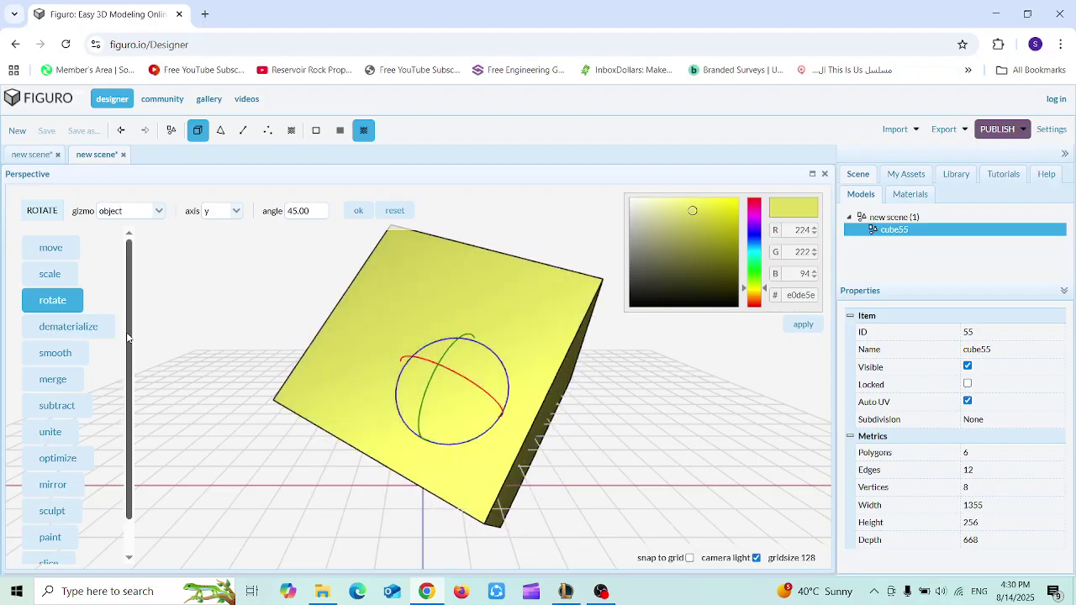
{"action": "left_click_drag", "start_coordinate": [127, 339], "coordinate": [130, 388]}
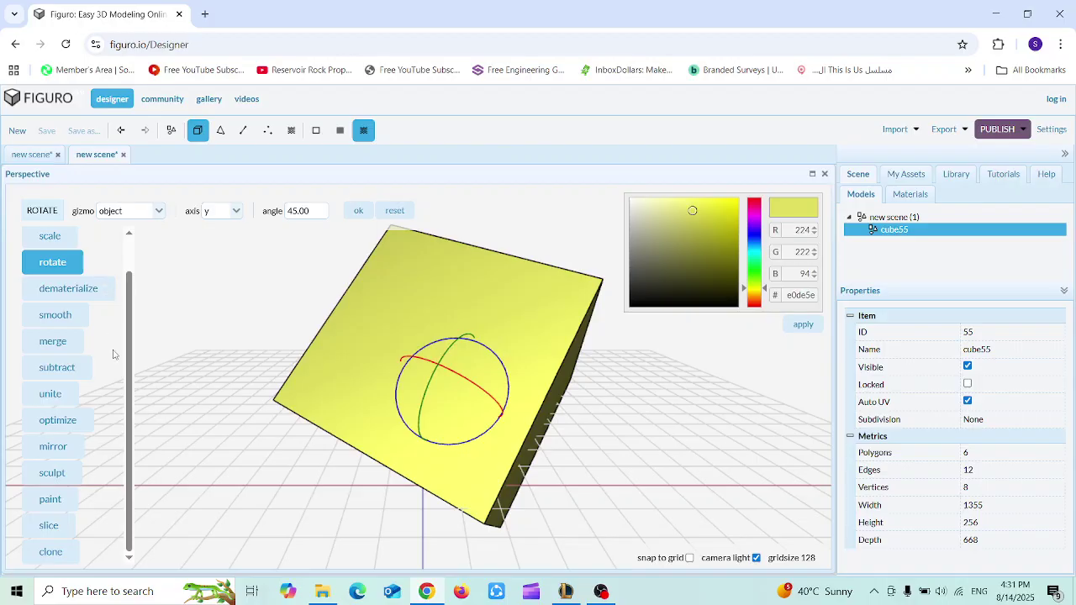
- Mirror the cube along the y axis after undoing a trial x-axis mirror
{"action": "left_click", "coordinate": [66, 447]}
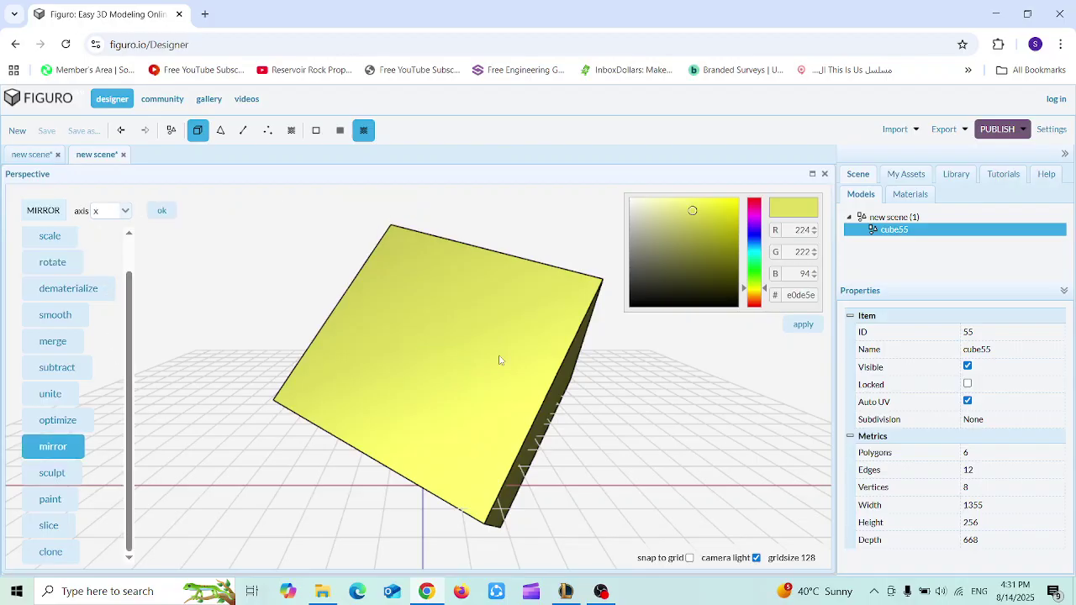
{"action": "left_click", "coordinate": [125, 212]}
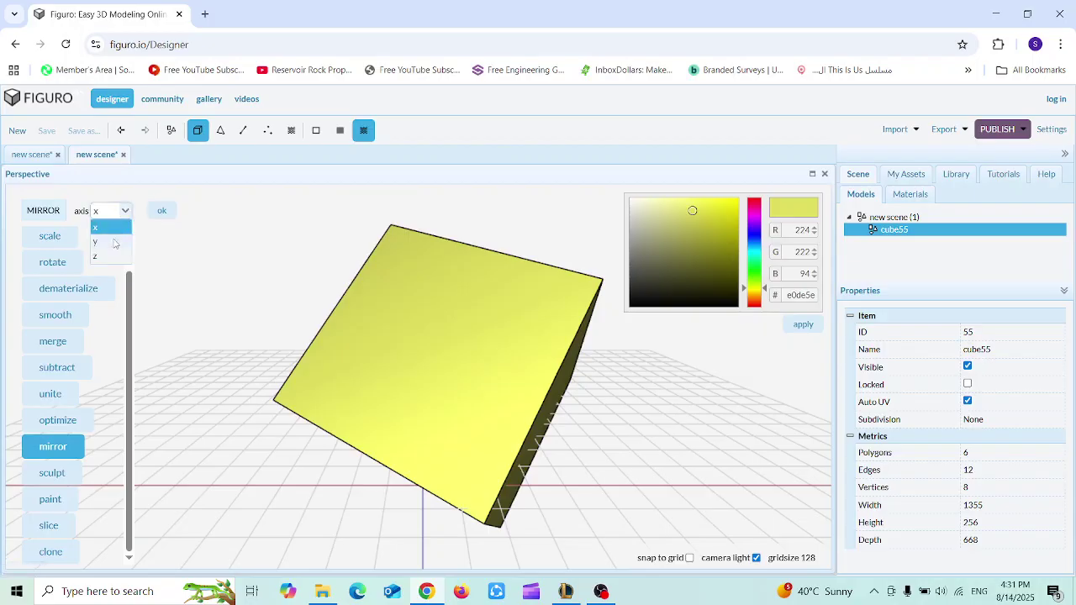
{"action": "left_click", "coordinate": [163, 212]}
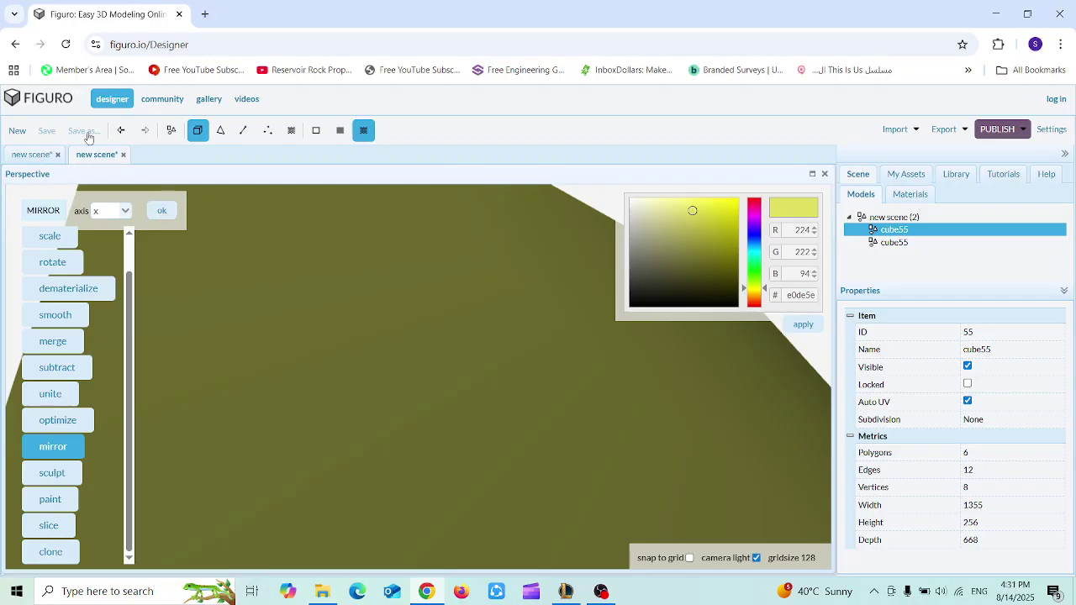
{"action": "left_click", "coordinate": [122, 132]}
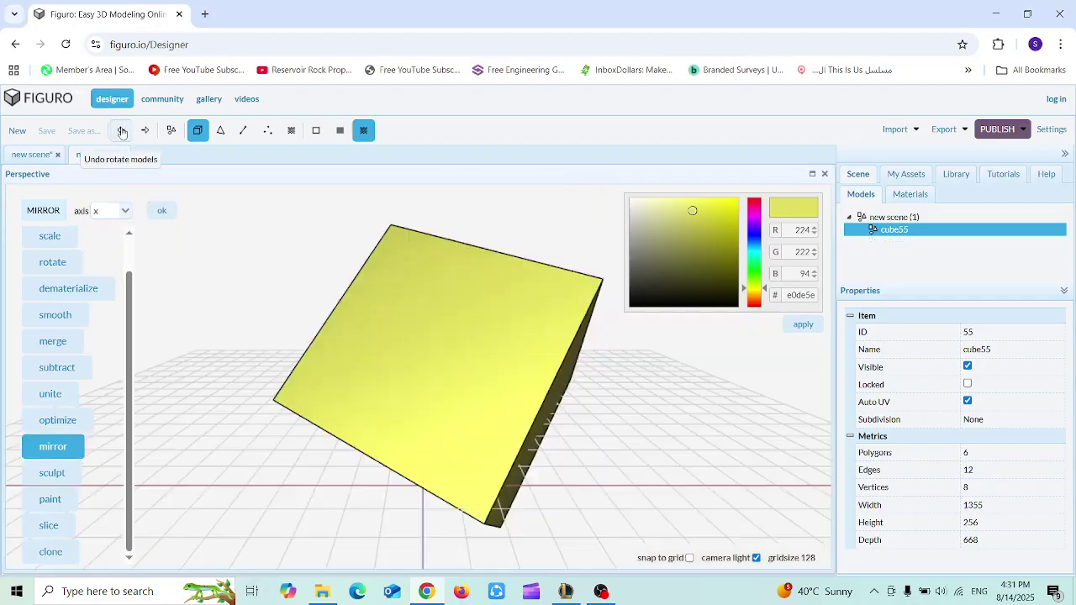
{"action": "left_click", "coordinate": [122, 132]}
{"action": "left_click", "coordinate": [164, 214]}
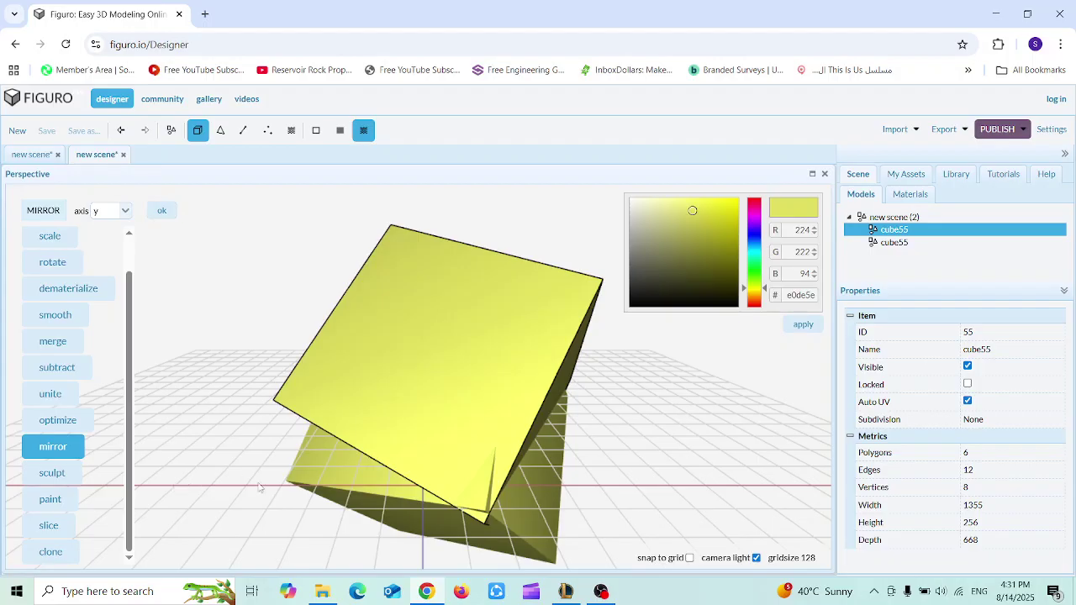
- Slice the cube's corner into separate pieces, keeping all bodies, not only the largest
{"action": "left_click", "coordinate": [55, 529]}
{"action": "left_click_drag", "start_coordinate": [317, 312], "coordinate": [522, 241]}
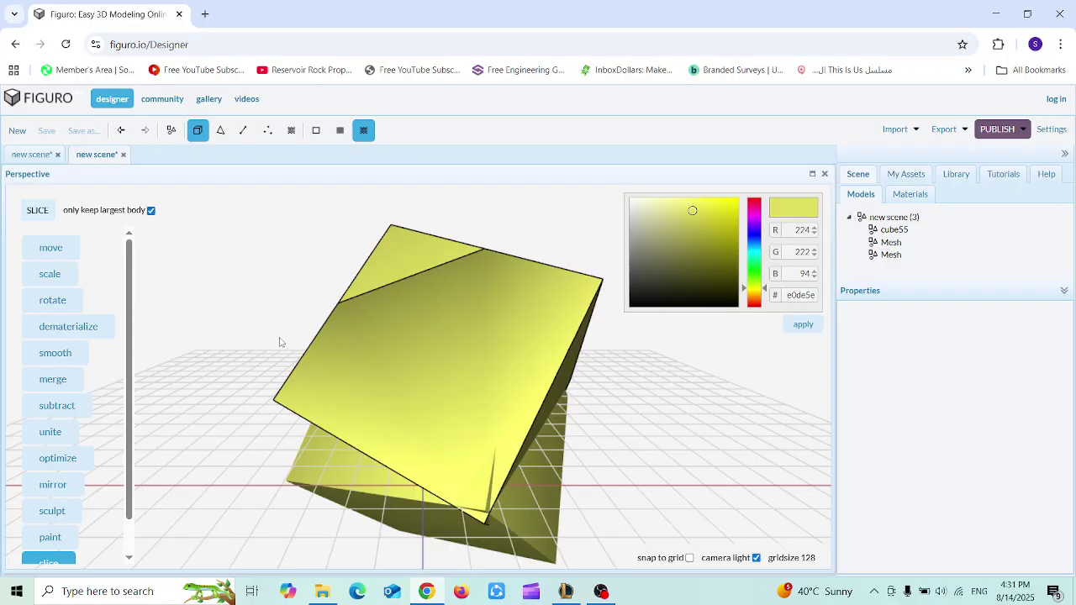
{"action": "left_click_drag", "start_coordinate": [286, 351], "coordinate": [331, 453]}
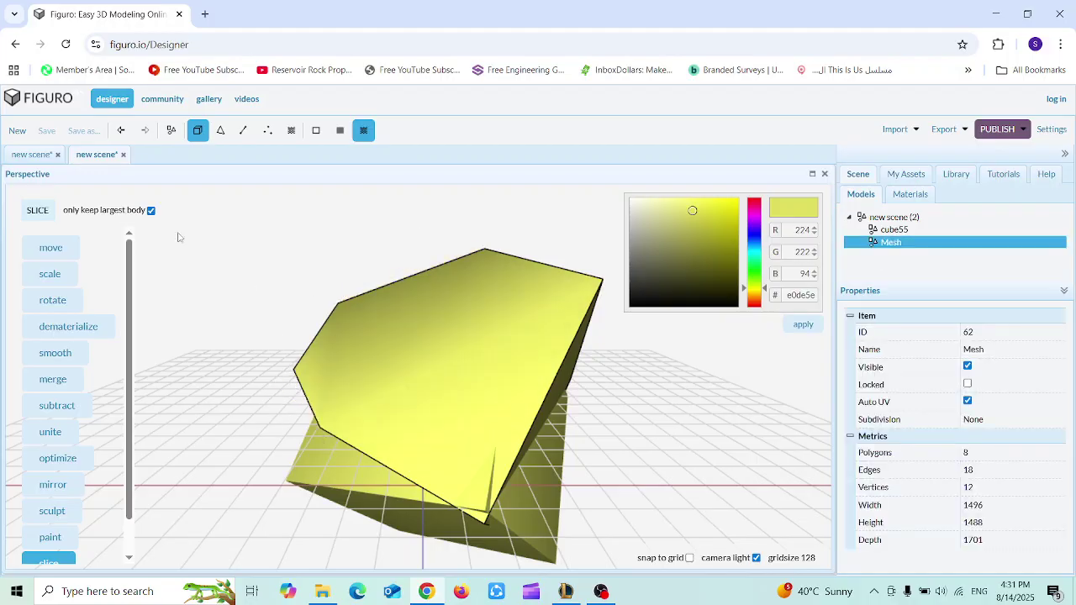
{"action": "left_click", "coordinate": [151, 211]}
{"action": "left_click_drag", "start_coordinate": [546, 252], "coordinate": [592, 410]}
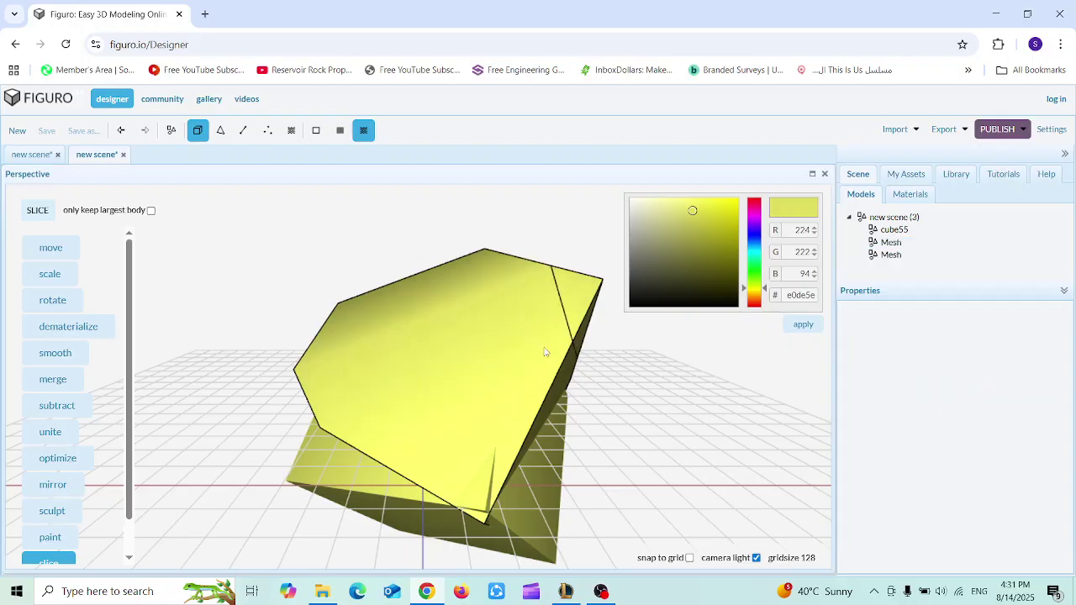
{"action": "left_click", "coordinate": [585, 299]}
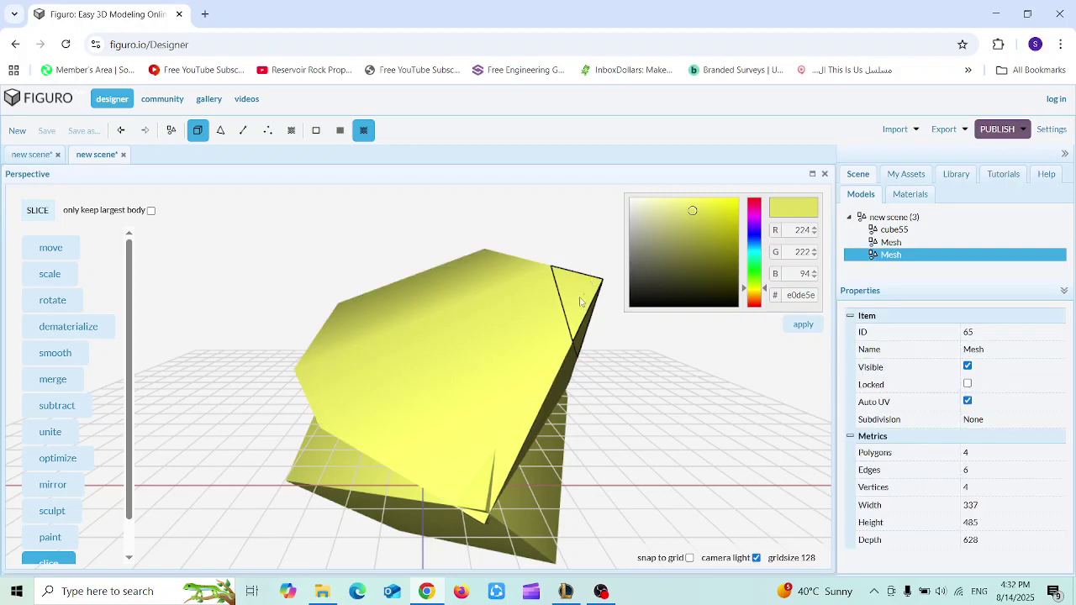
{"action": "left_click_drag", "start_coordinate": [587, 299], "coordinate": [588, 311]}
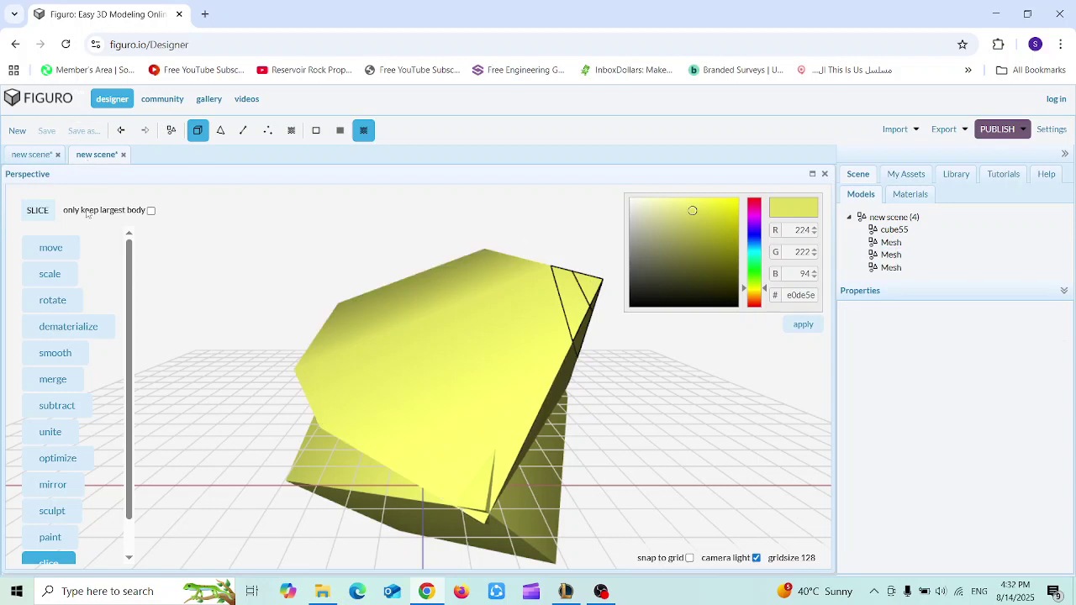
- Drag the sliver piece down-right away from the main body and select the triangular piece
{"action": "left_click", "coordinate": [69, 251]}
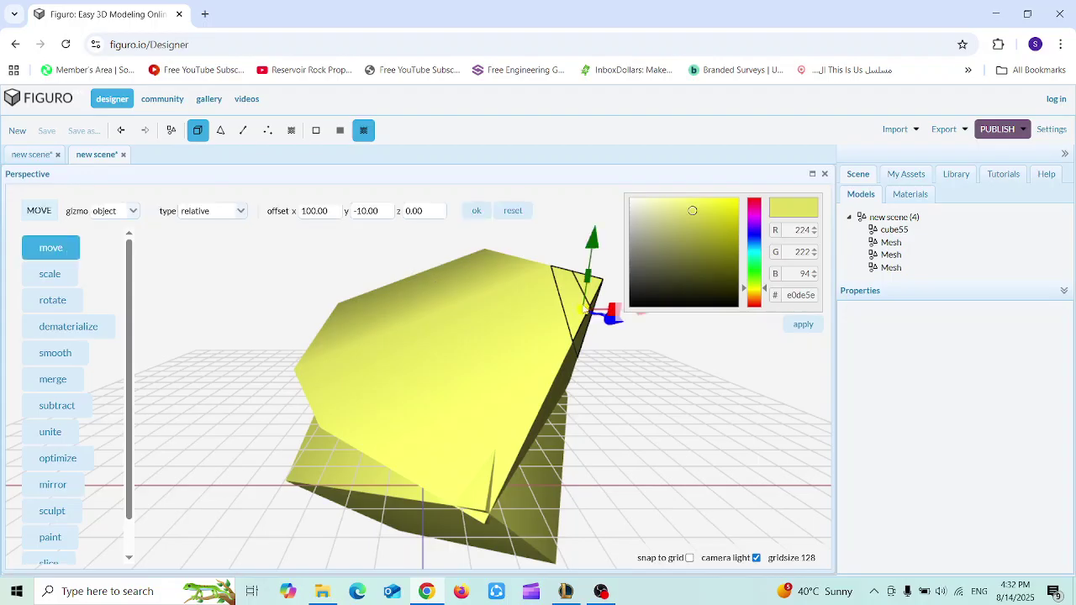
{"action": "left_click", "coordinate": [582, 296]}
{"action": "left_click_drag", "start_coordinate": [583, 296], "coordinate": [623, 336]}
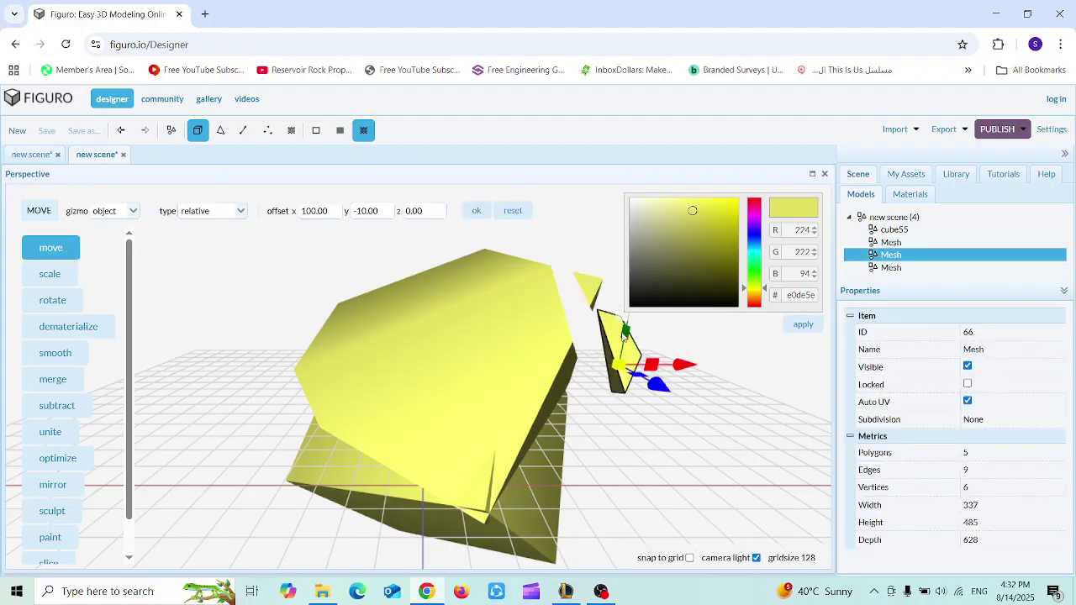
{"action": "left_click", "coordinate": [591, 290]}
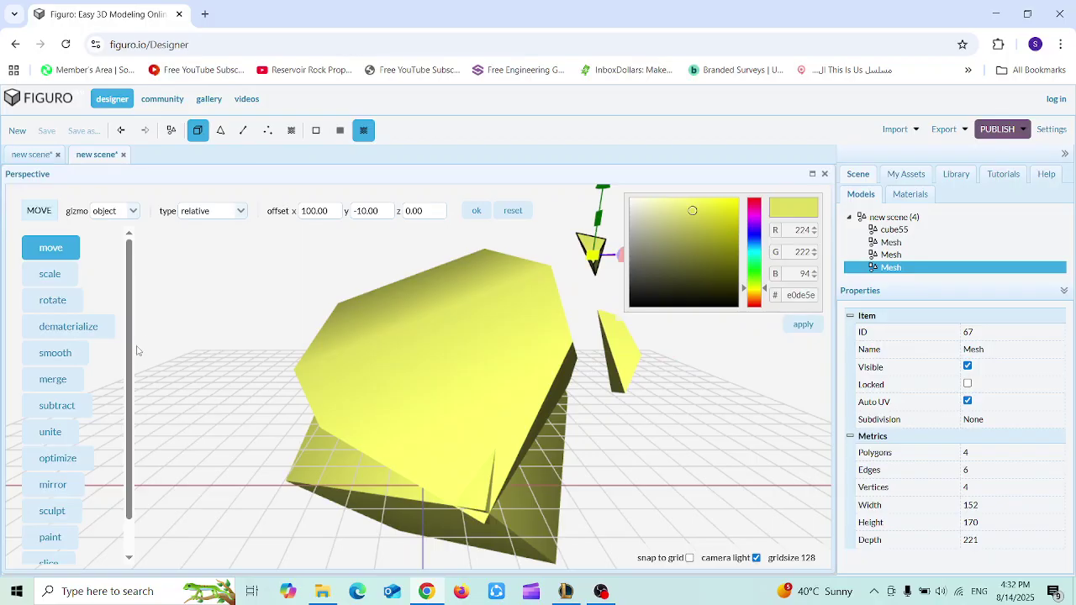
{"action": "scroll", "coordinate": [134, 356], "scroll_direction": "down", "scroll_amount": 1}
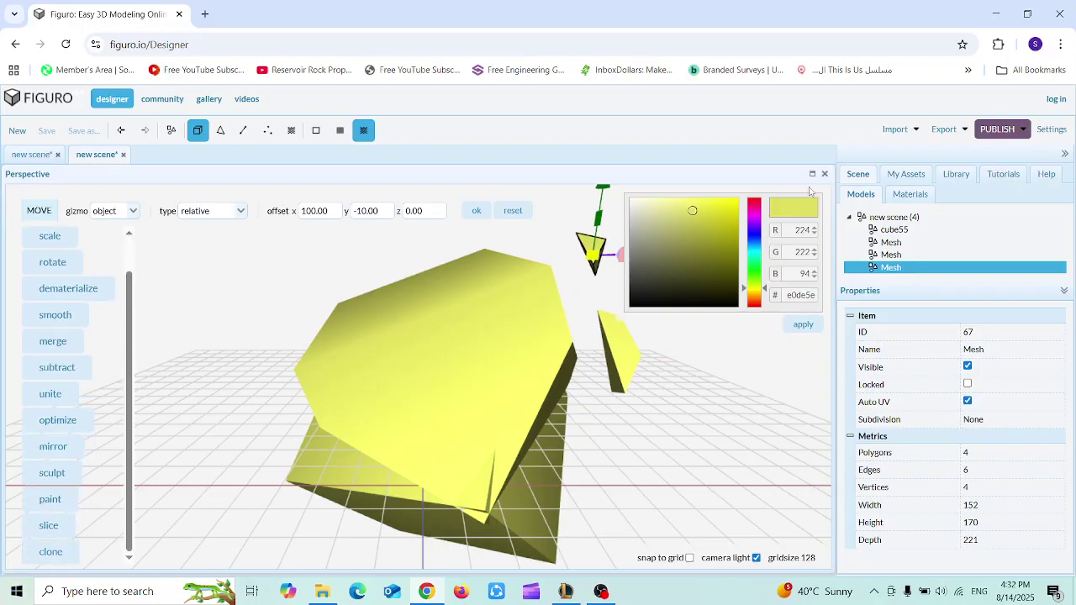
- Clone the triangular piece with an offset of 100 on x, y and z
{"action": "left_click", "coordinate": [53, 551]}
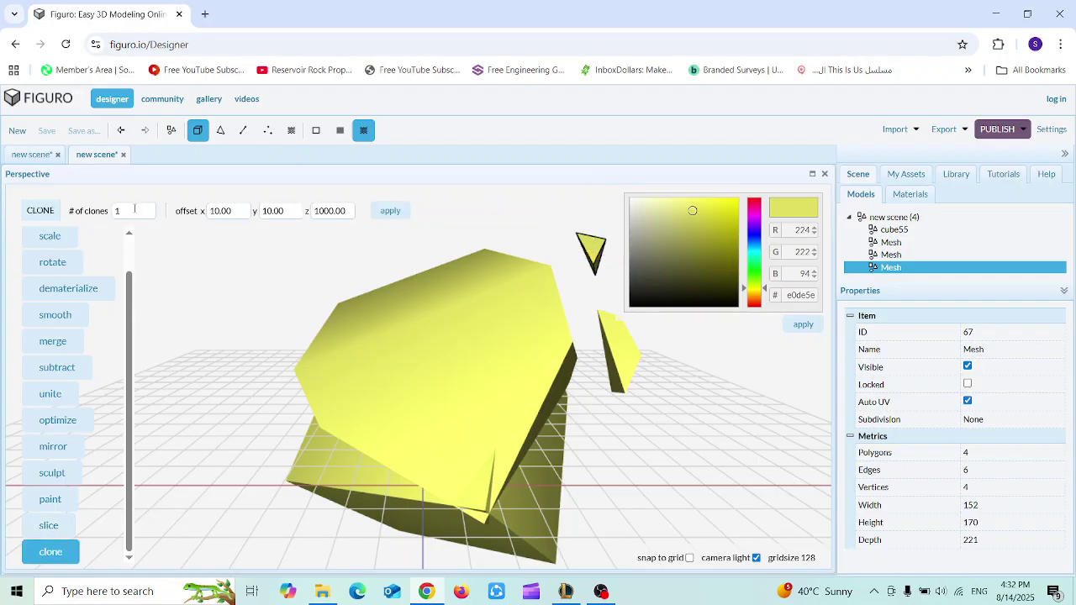
{"action": "double_click", "coordinate": [225, 211]}
{"action": "type", "text": "100"}
{"action": "left_click", "coordinate": [266, 211]}
{"action": "double_click", "coordinate": [280, 211]}
{"action": "type", "text": "100"}
{"action": "double_click", "coordinate": [336, 211]}
{"action": "type", "text": "100"}
{"action": "left_click", "coordinate": [385, 211]}
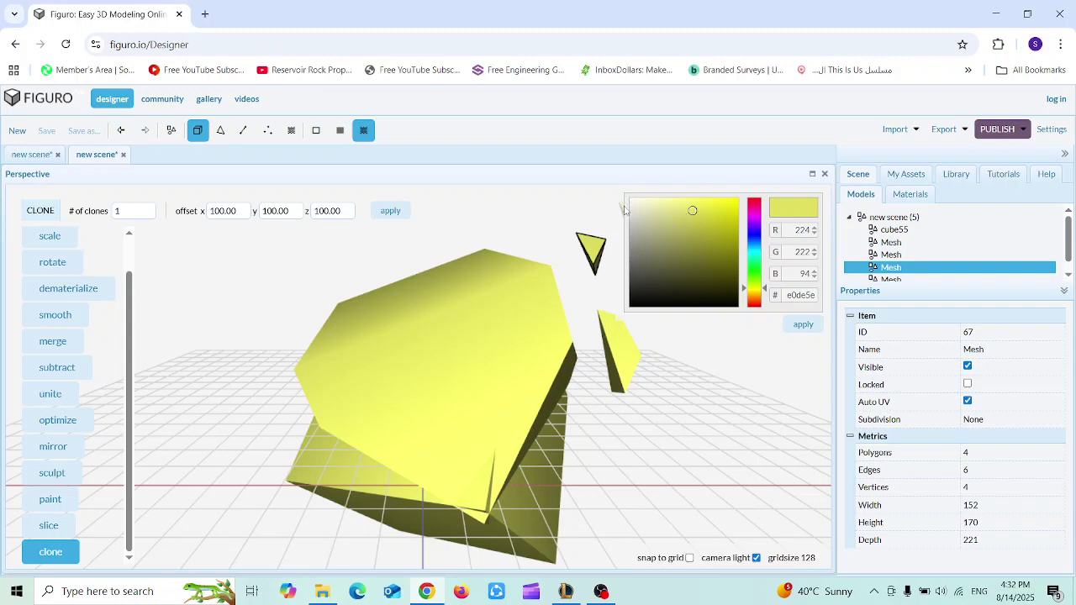
- Create a second clone offset -100 on x, y and z
{"action": "left_click", "coordinate": [211, 211]}
{"action": "type", "text": "-"}
{"action": "left_click", "coordinate": [265, 212]}
{"action": "left_click", "coordinate": [316, 212]}
{"action": "type", "text": "-"}
{"action": "left_click", "coordinate": [390, 211]}
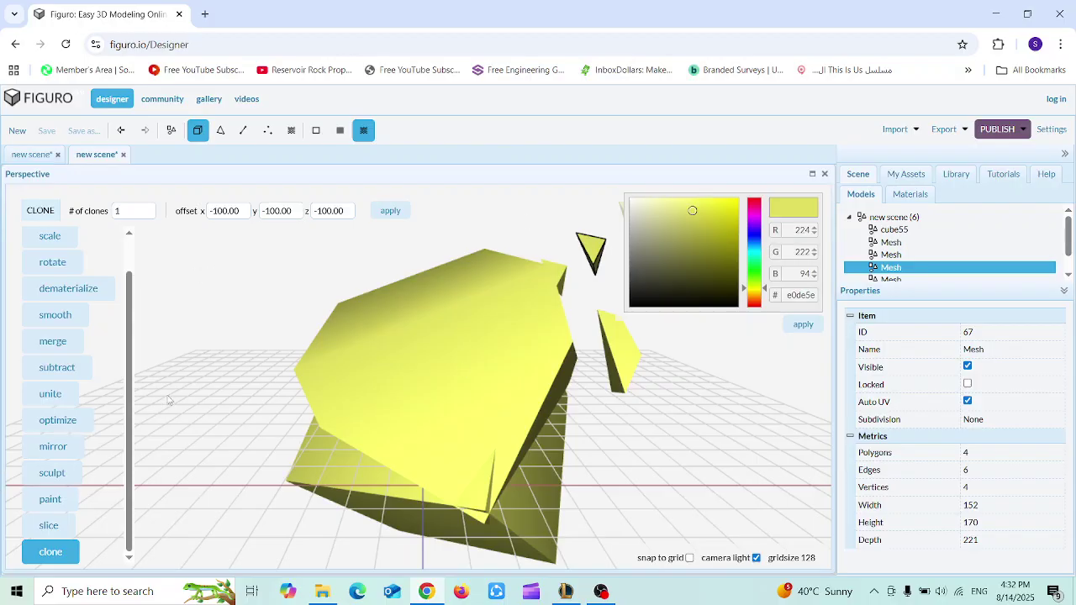
{"action": "scroll", "coordinate": [129, 387], "scroll_direction": "up", "scroll_amount": 1}
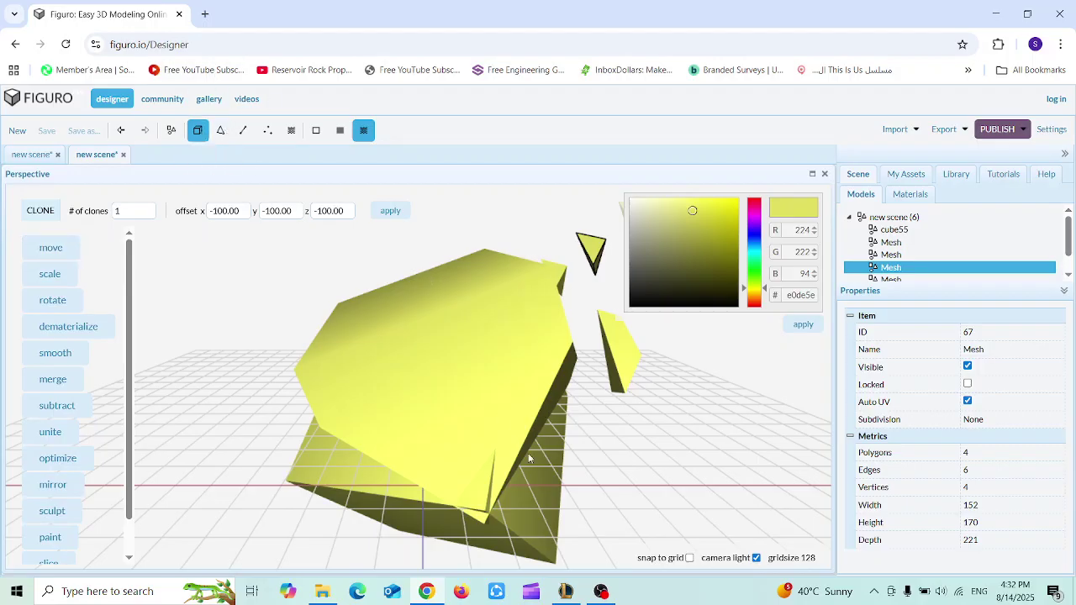
- Colour the large main mesh piece magenta (e05ed3)
{"action": "left_click", "coordinate": [479, 413]}
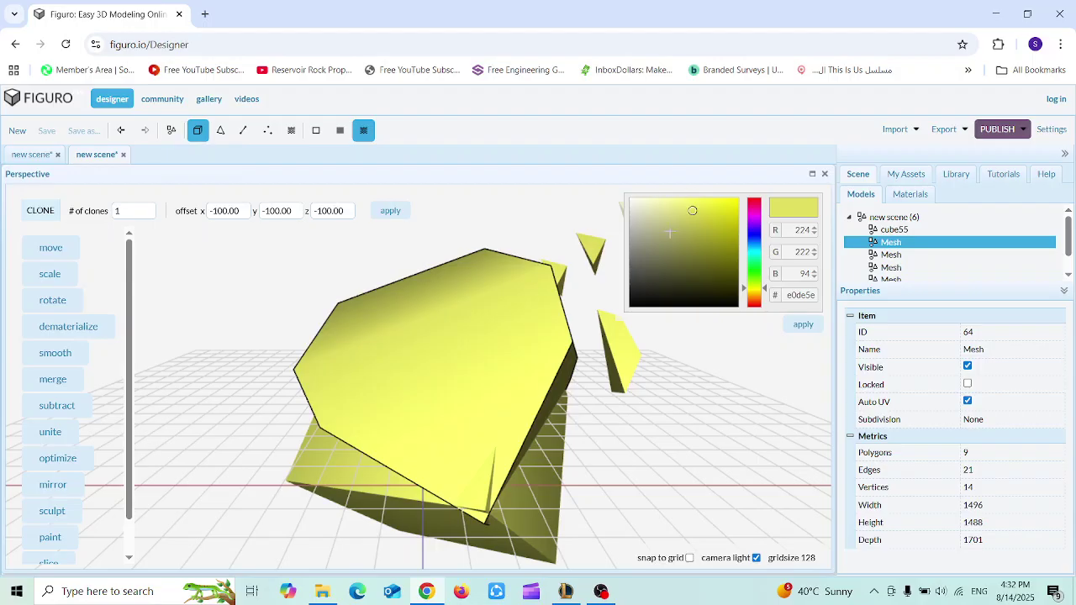
{"action": "left_click", "coordinate": [754, 211]}
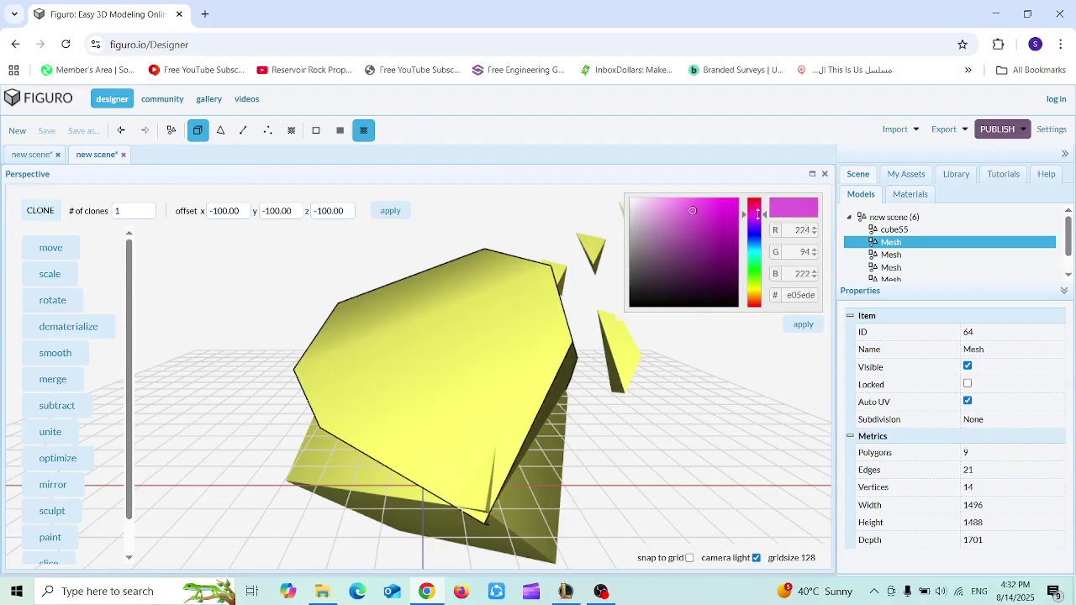
{"action": "left_click", "coordinate": [803, 325]}
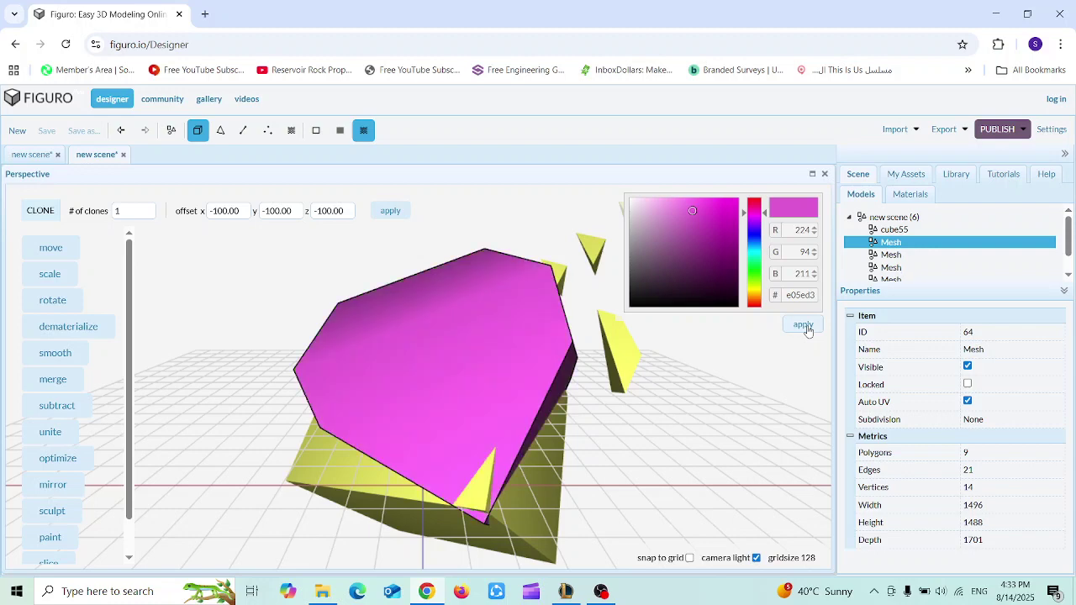